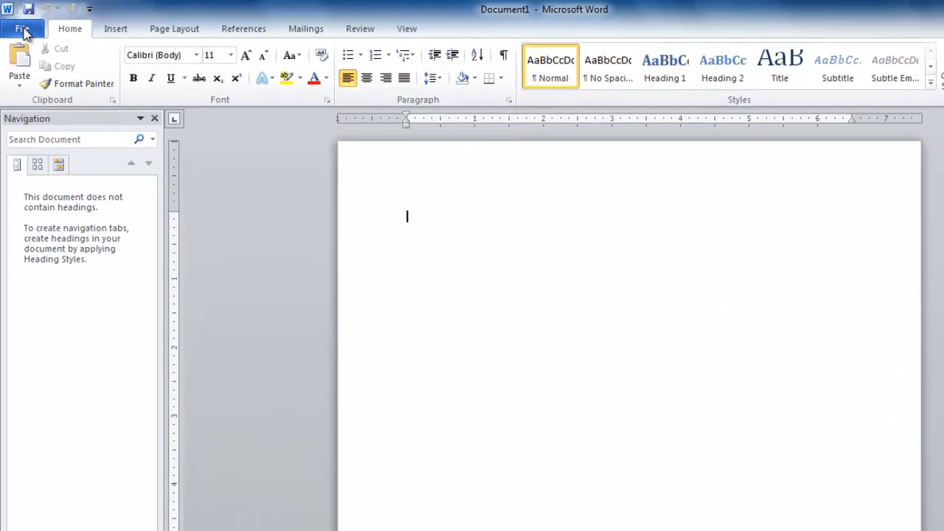
Save the blank document to the Documents library as a Word Document named "Microsoft Word Tutorial", and save it once more.
left_click(22, 29)
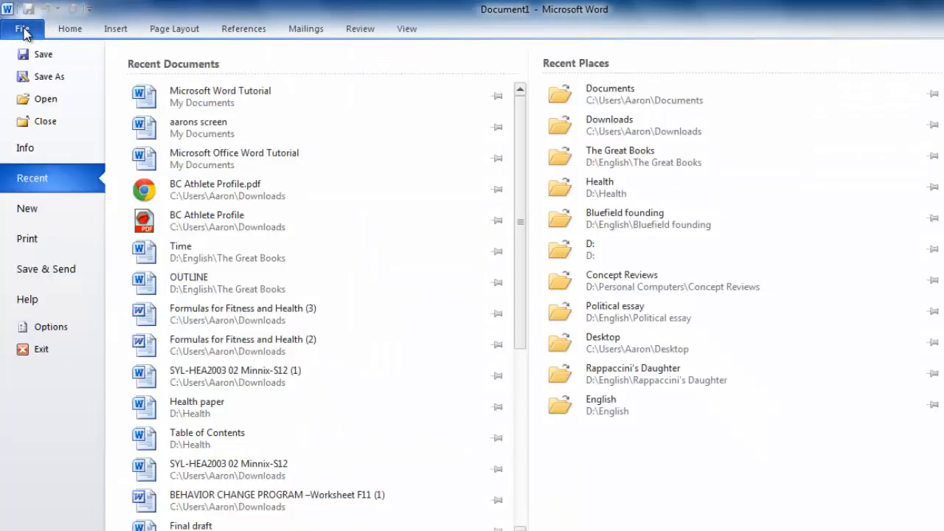
left_click(35, 76)
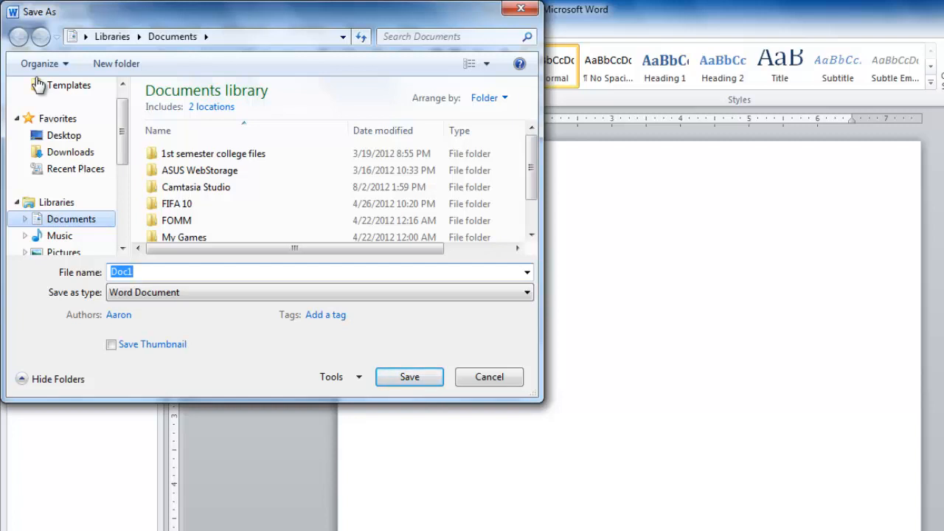
type("M")
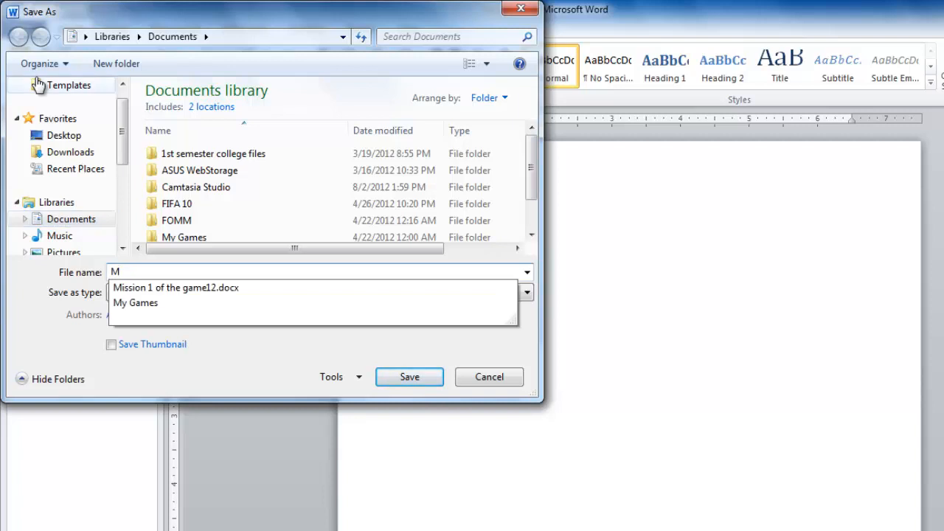
type("icrosof")
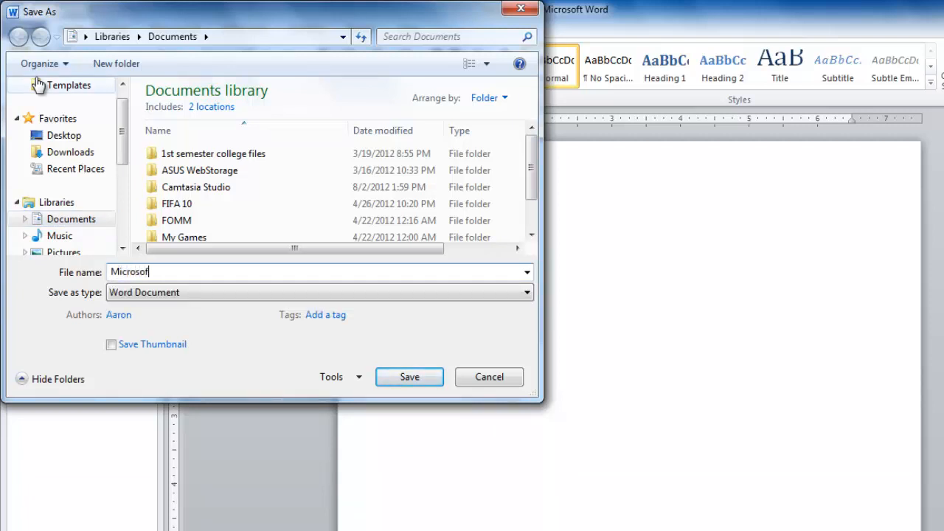
type("t Word Tutorial")
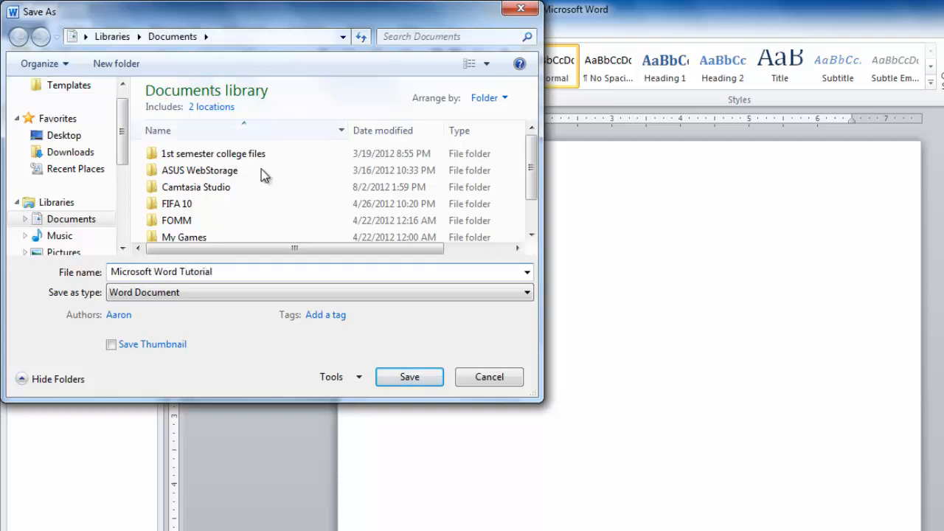
left_click(389, 379)
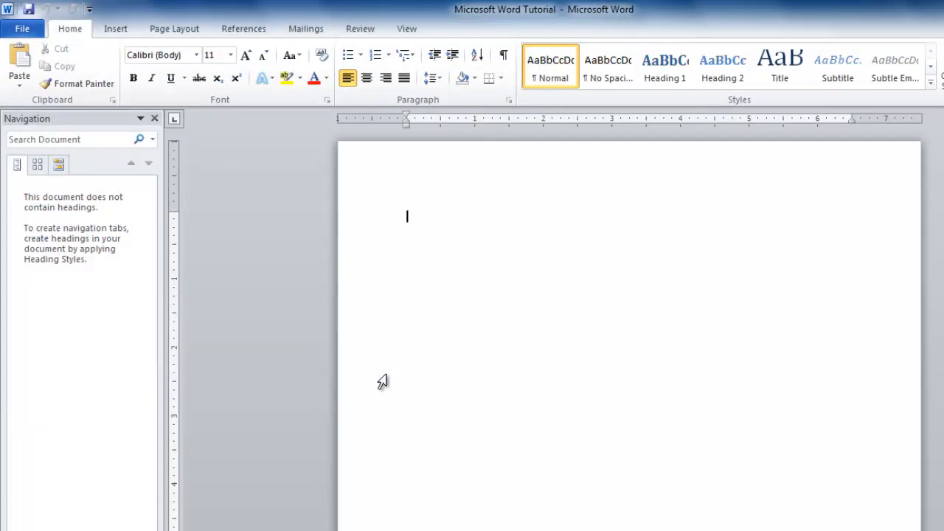
left_click(29, 31)
left_click(41, 56)
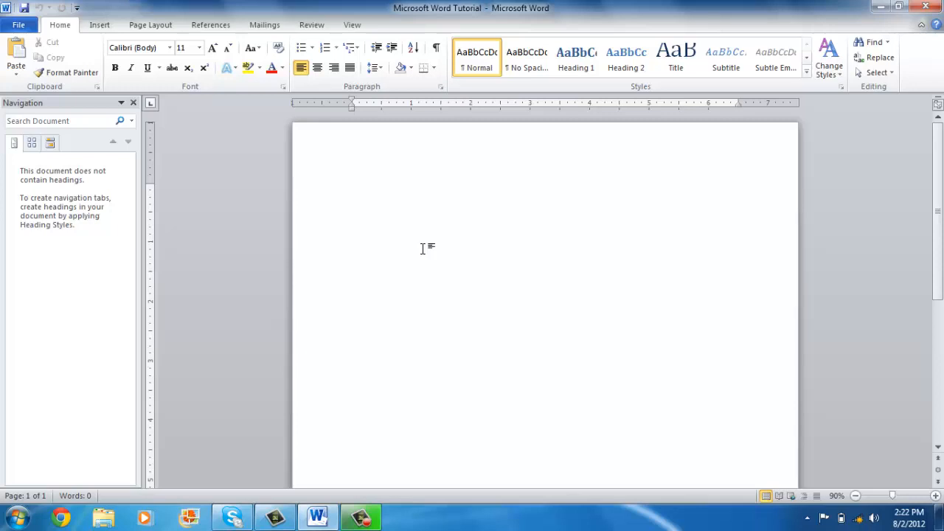
Enter the title "How to Use the Basic Features of Microsoft Word" on the first line of the document.
type("How to Use the Basi")
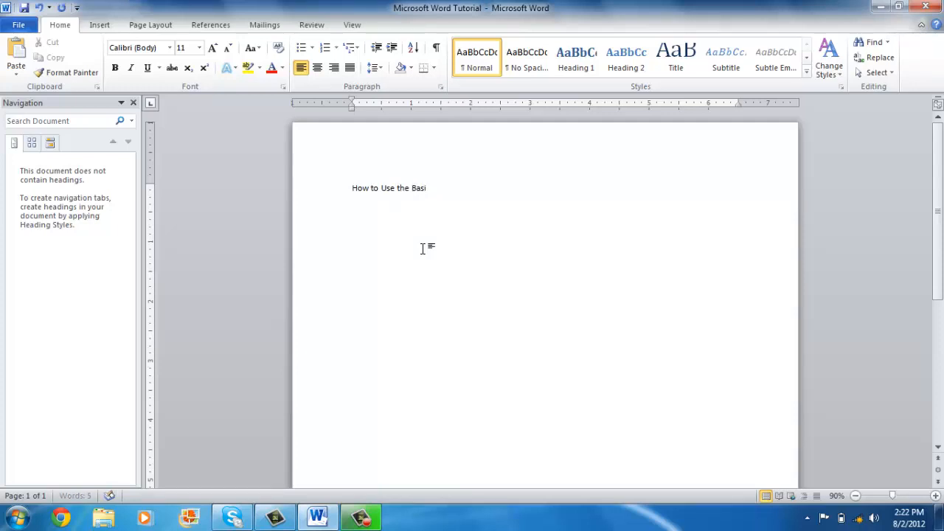
type("c Features of Microsoft Word")
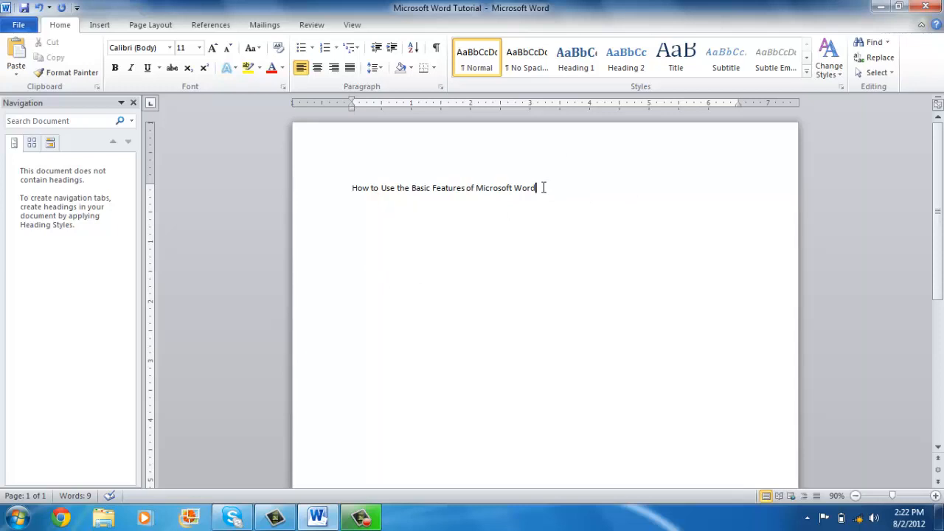
Select the whole title line, clear the selection, and select the line again.
left_click_drag(543, 188, 348, 203)
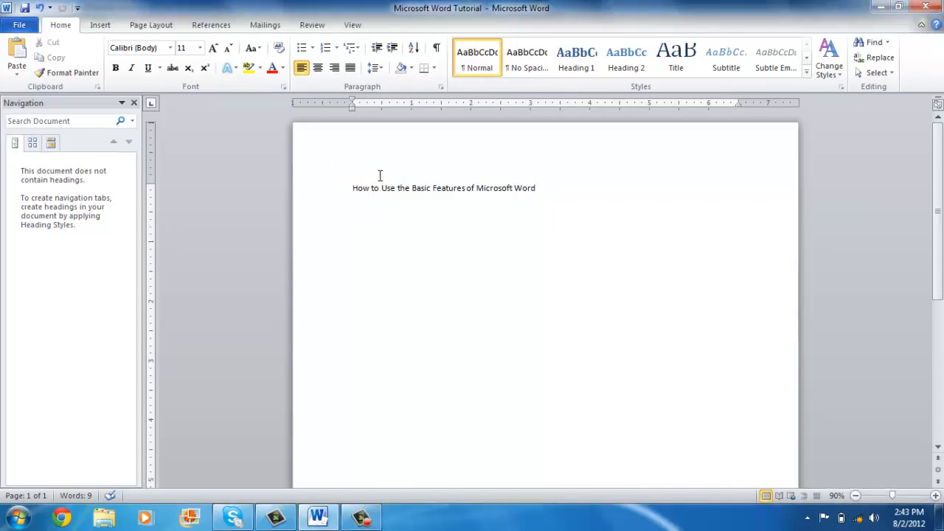
left_click(354, 189)
triple_click(354, 191)
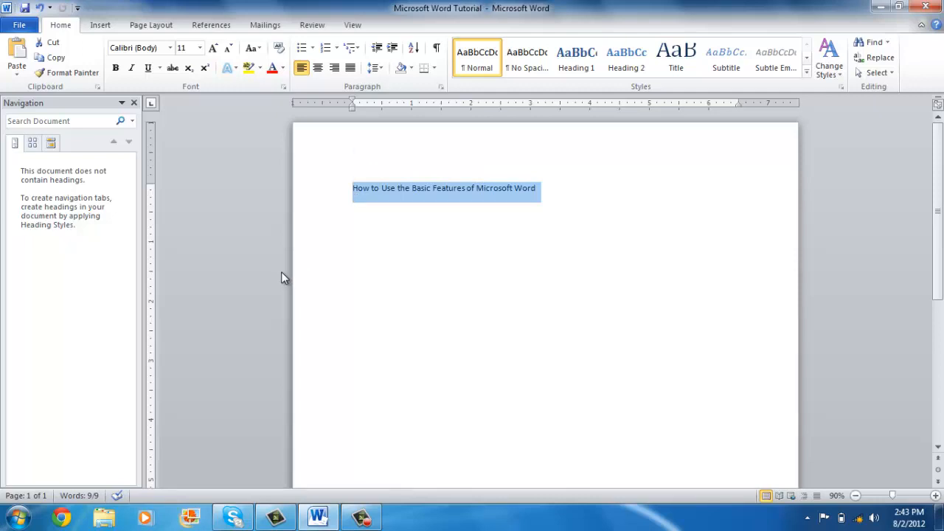
right_click(417, 286)
left_click(394, 260)
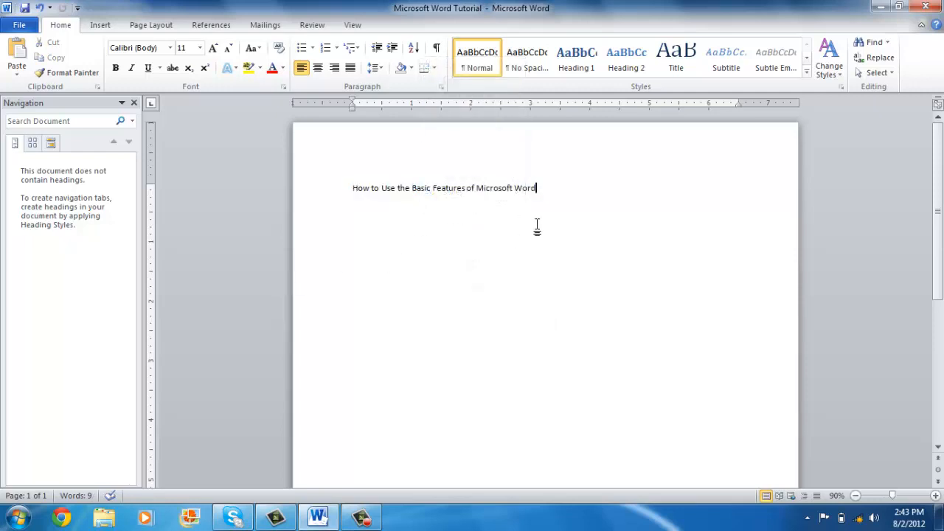
left_click_drag(519, 229, 355, 233)
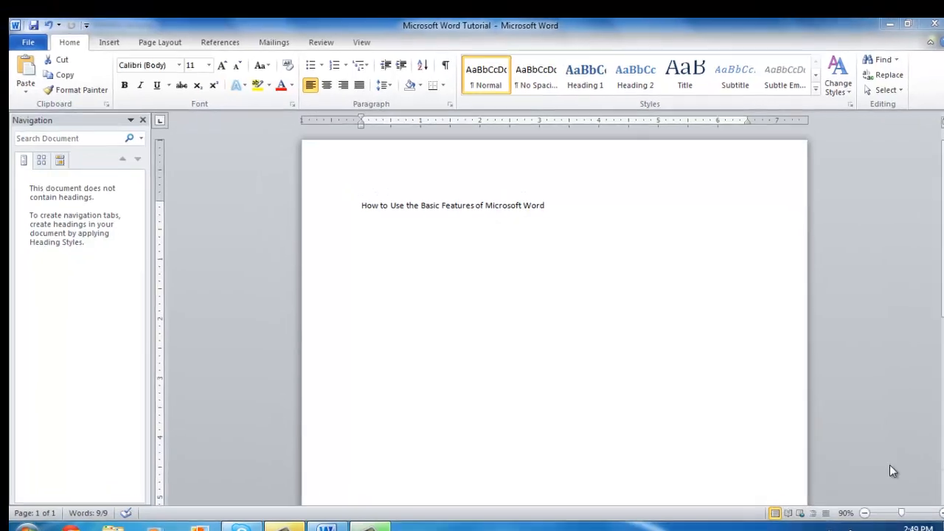
Set the font of all the document's text to Times New Roman at size 12.
key("ctrl+a")
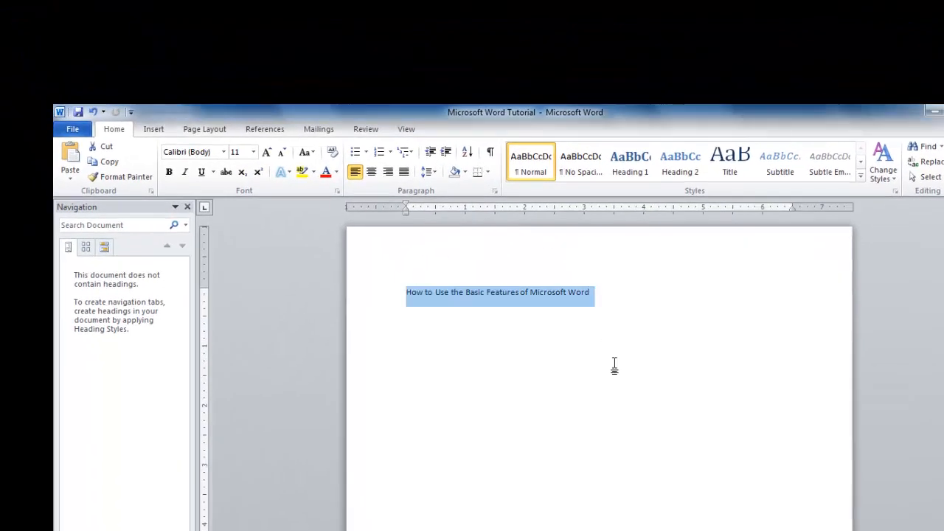
left_click(223, 153)
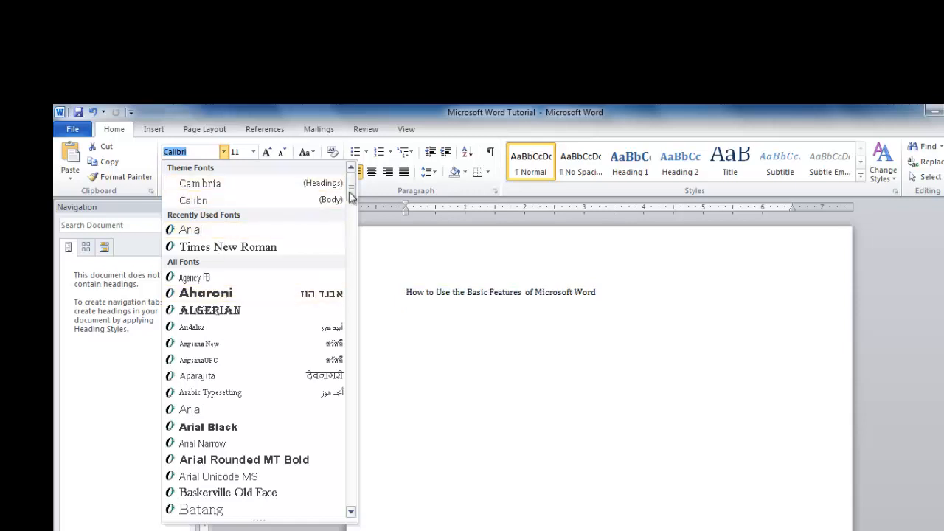
scroll(350, 196, "down", 15)
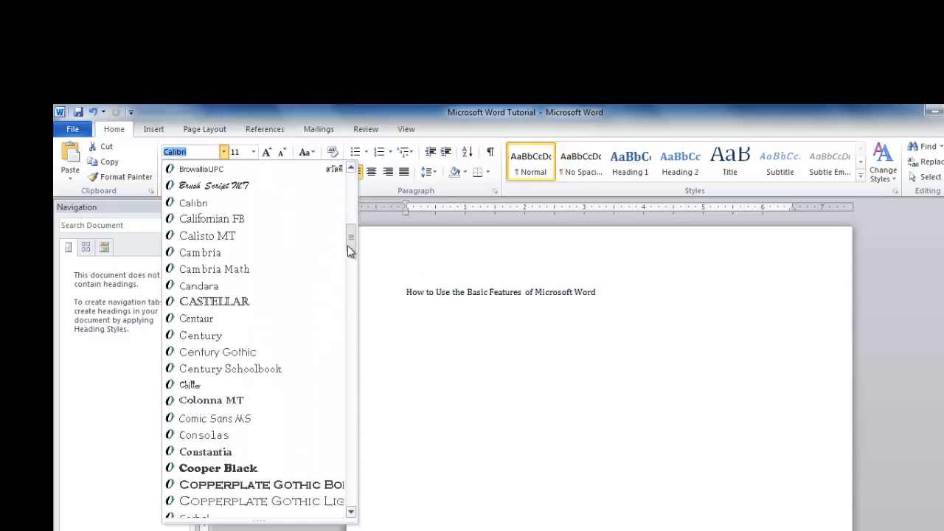
left_click_drag(349, 246, 348, 486)
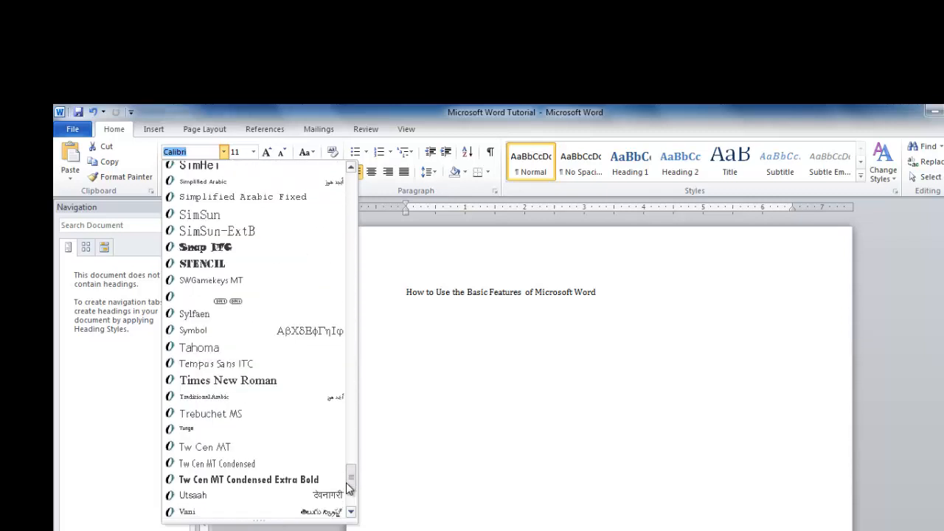
left_click(270, 384)
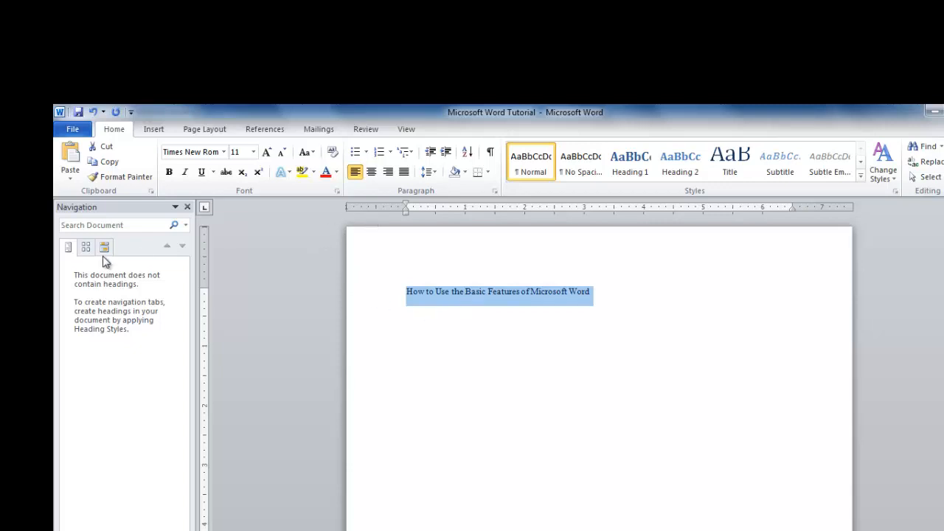
left_click(253, 152)
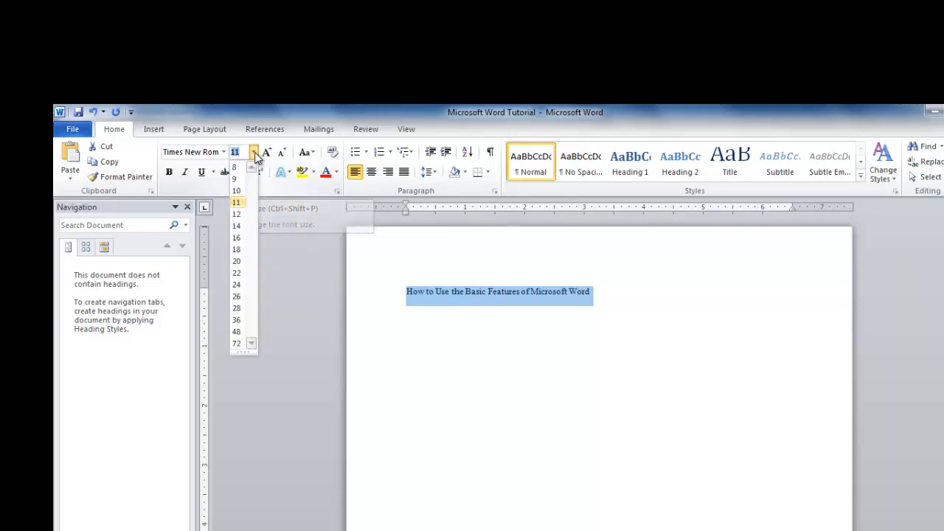
left_click(237, 215)
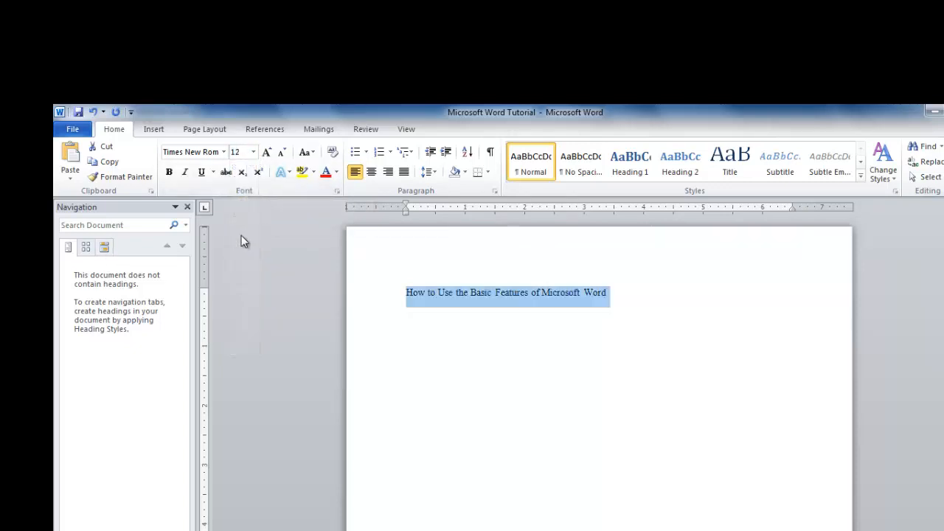
Grow the title's font stepwise to size 18 and shrink it stepwise back to size 12.
left_click(268, 153)
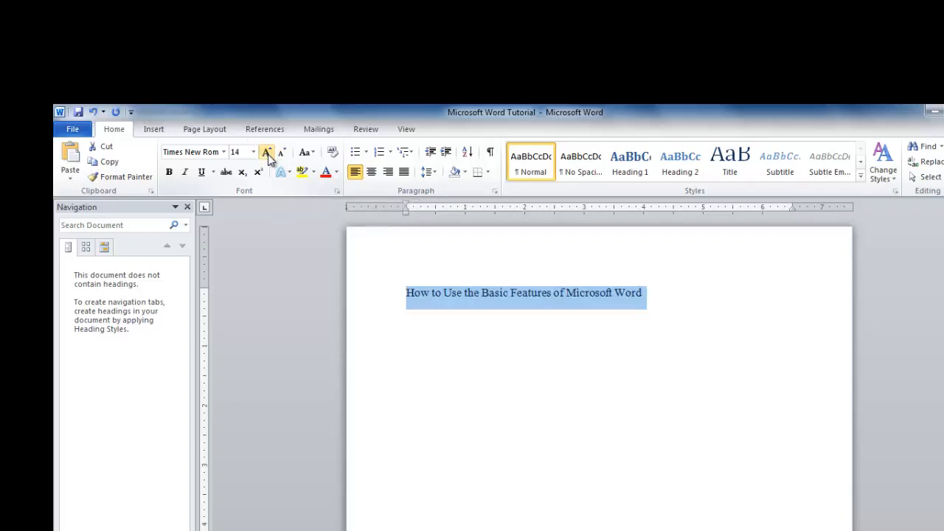
left_click(269, 157)
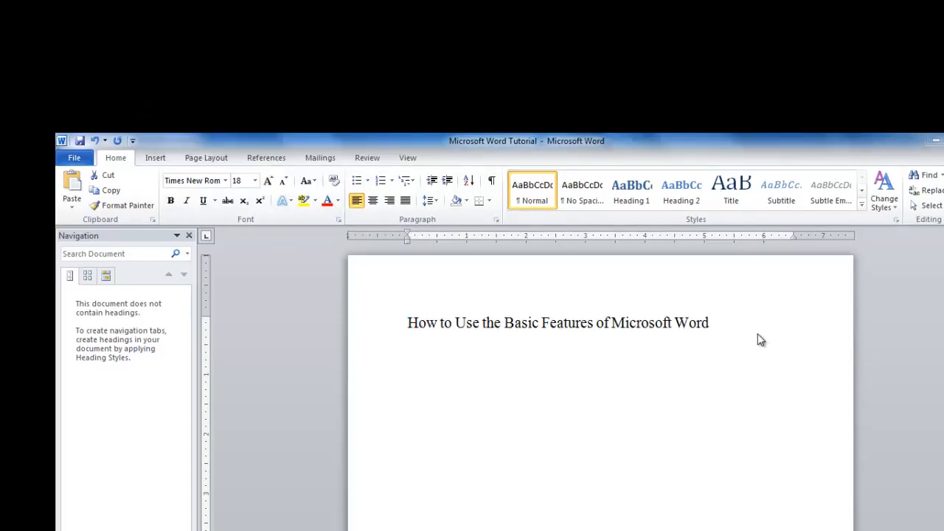
double_click(758, 334)
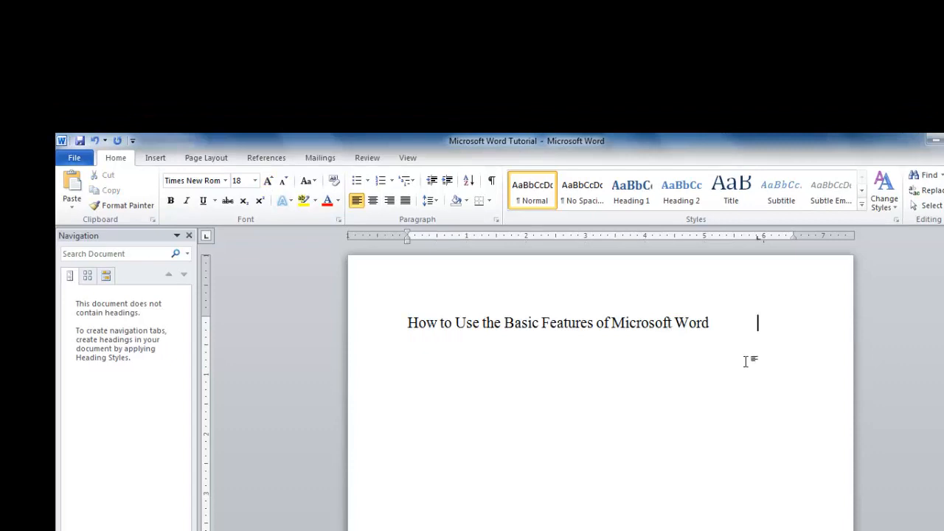
left_click_drag(744, 363, 363, 336)
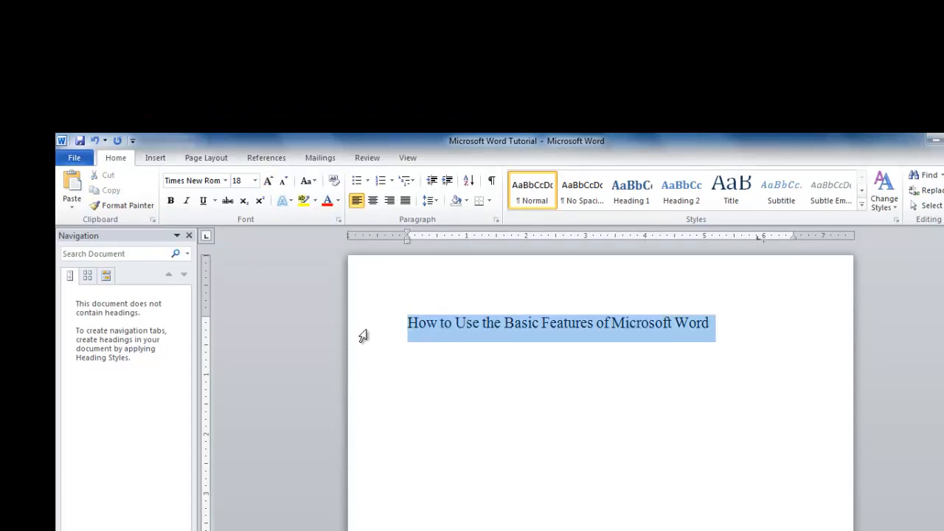
left_click(285, 181)
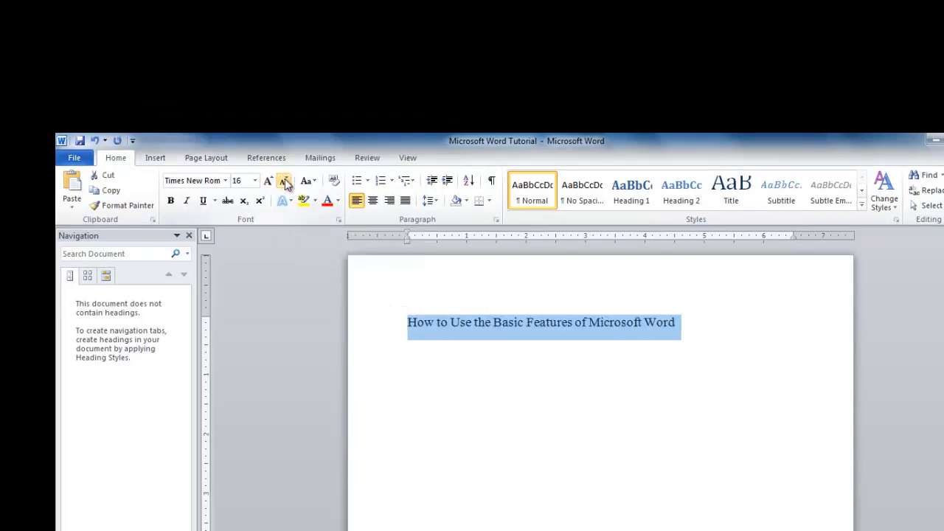
left_click(285, 181)
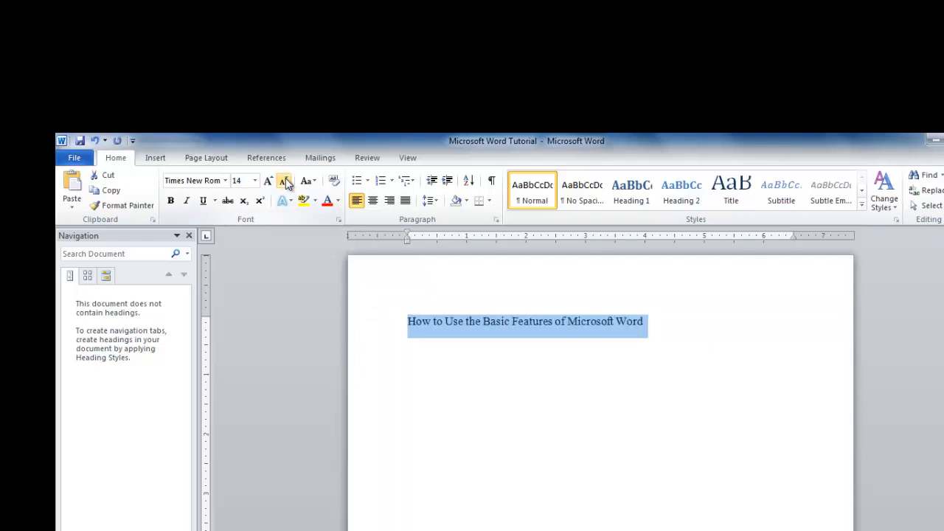
left_click(285, 182)
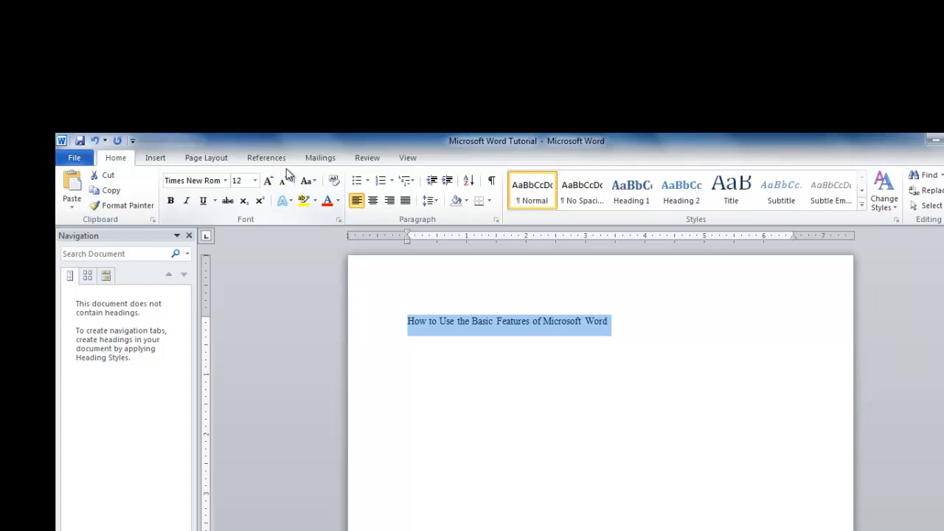
Set the font color of the selected title to Automatic.
left_click(337, 205)
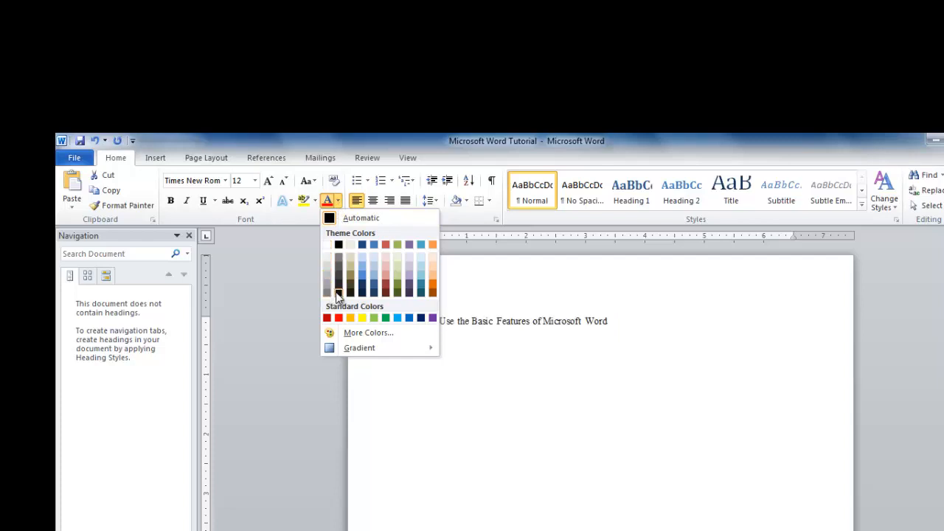
left_click(367, 219)
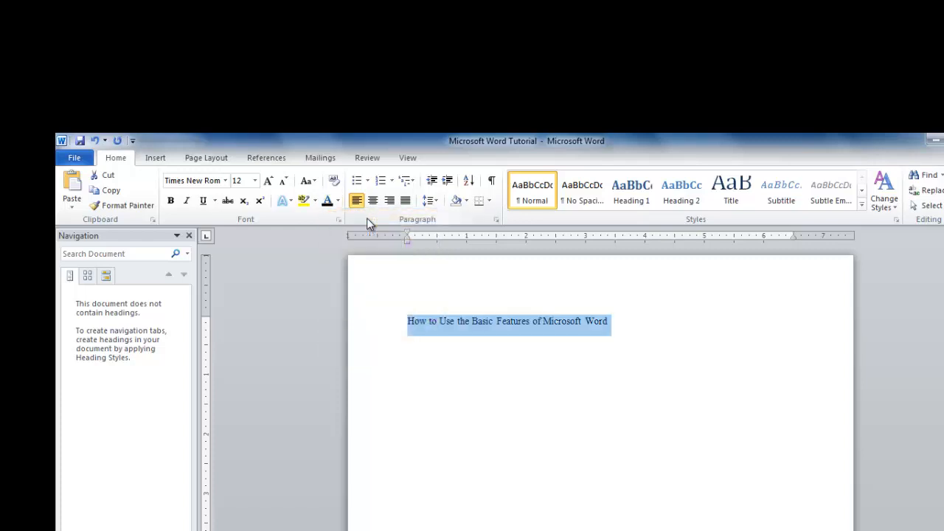